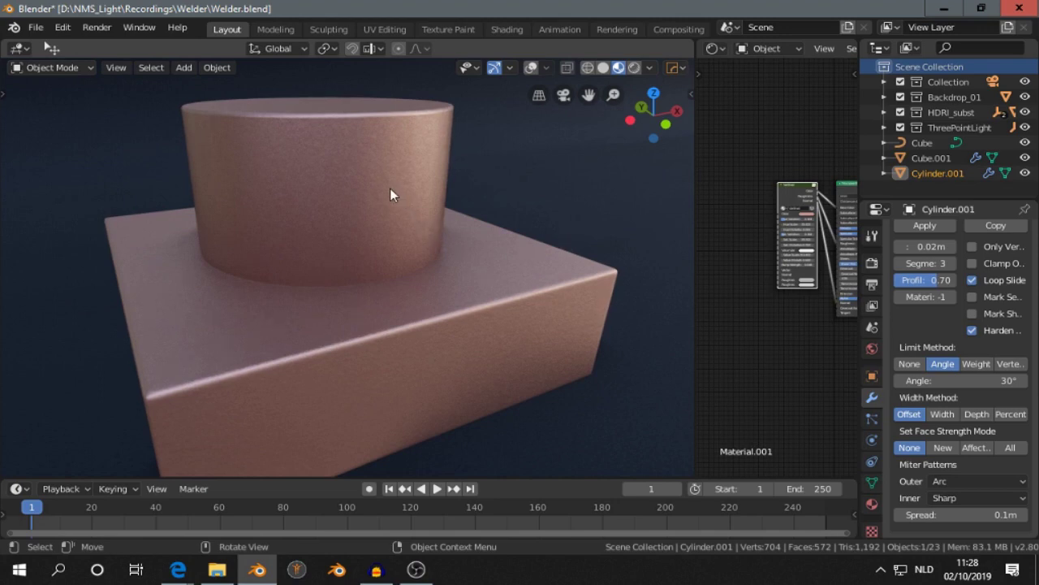
key("g")
key("Escape")
left_click(459, 300)
key("g")
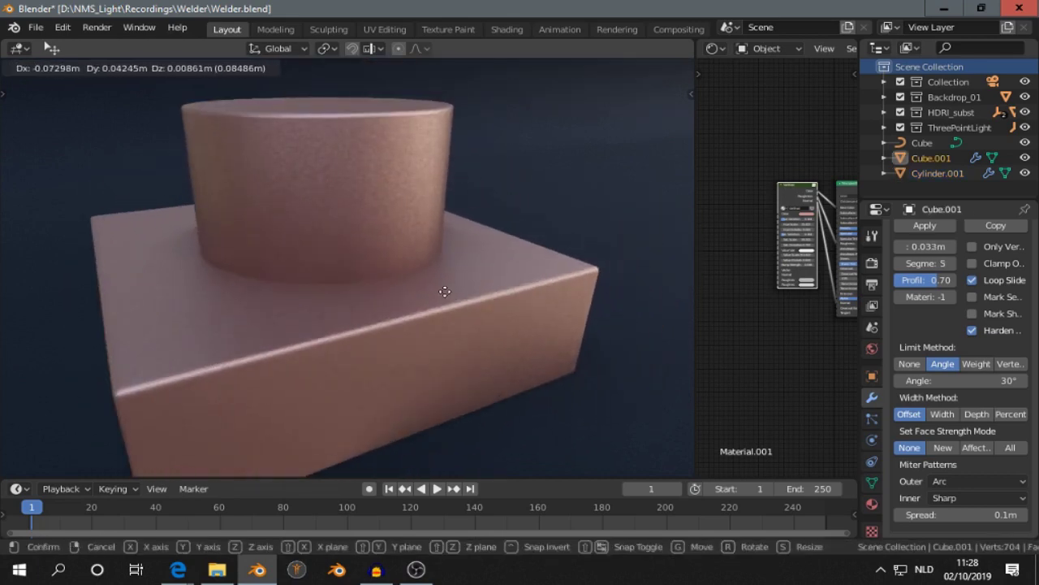
key("Escape")
- Select the cylinder and the box together and choose the first weld style for Welder
left_click(383, 214)
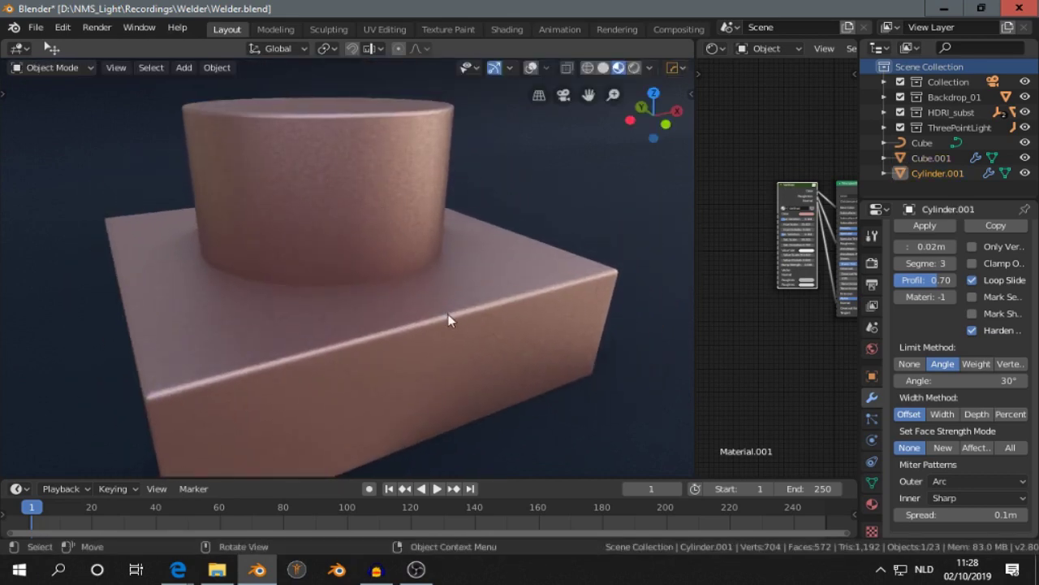
left_click(474, 318, "shift")
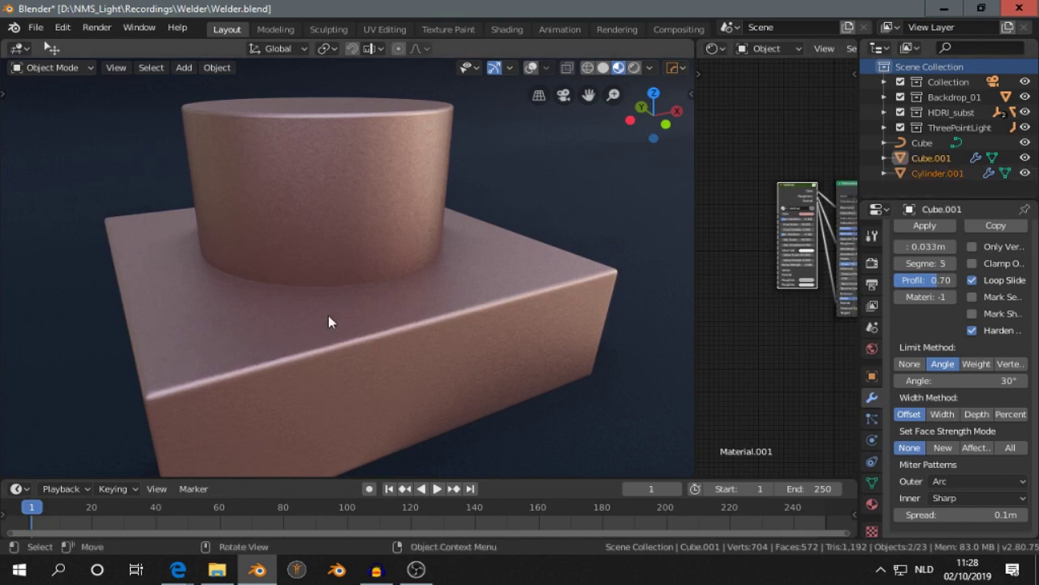
key("n")
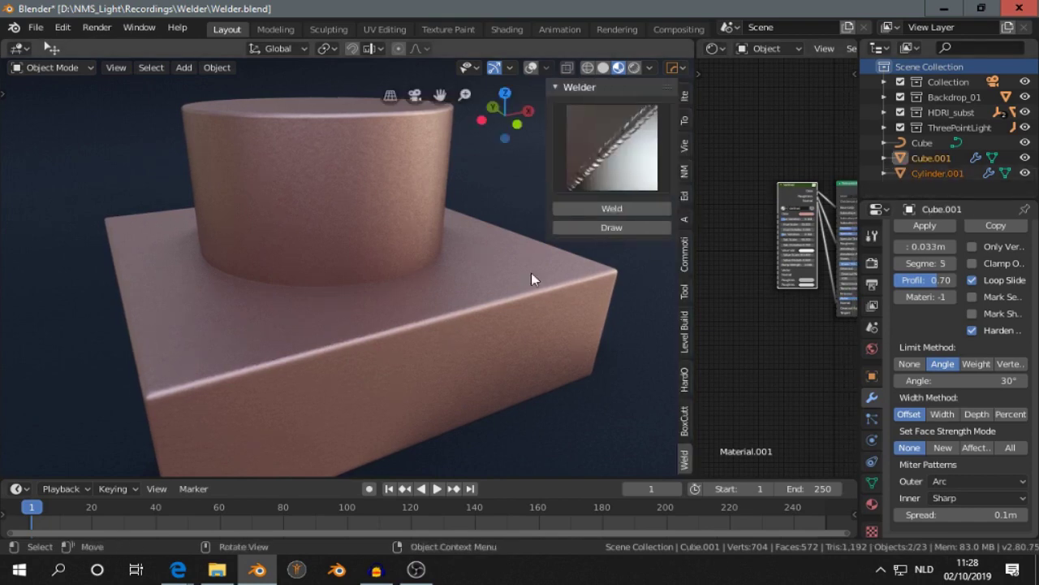
left_click(620, 134)
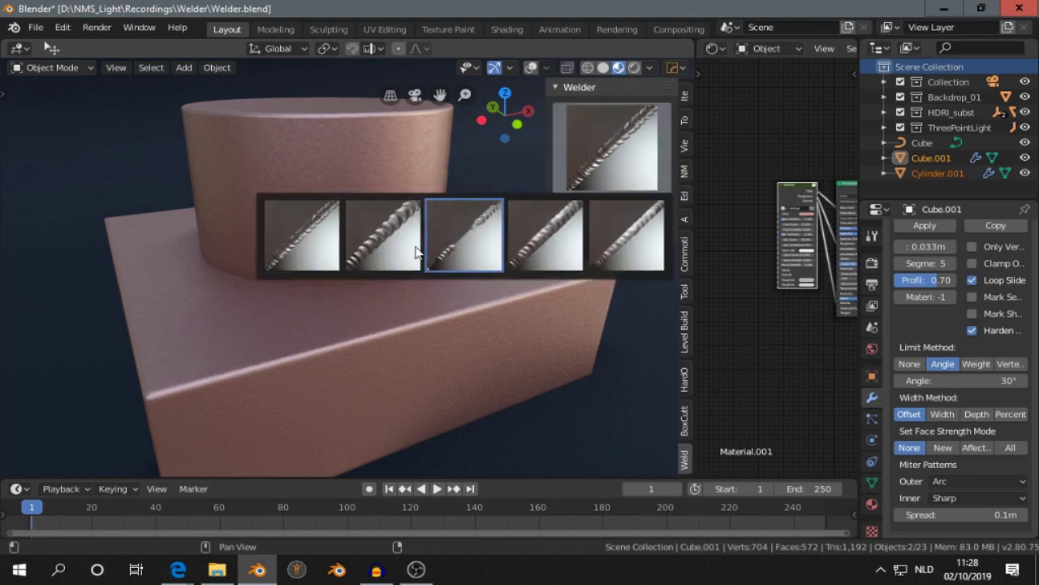
left_click(312, 242)
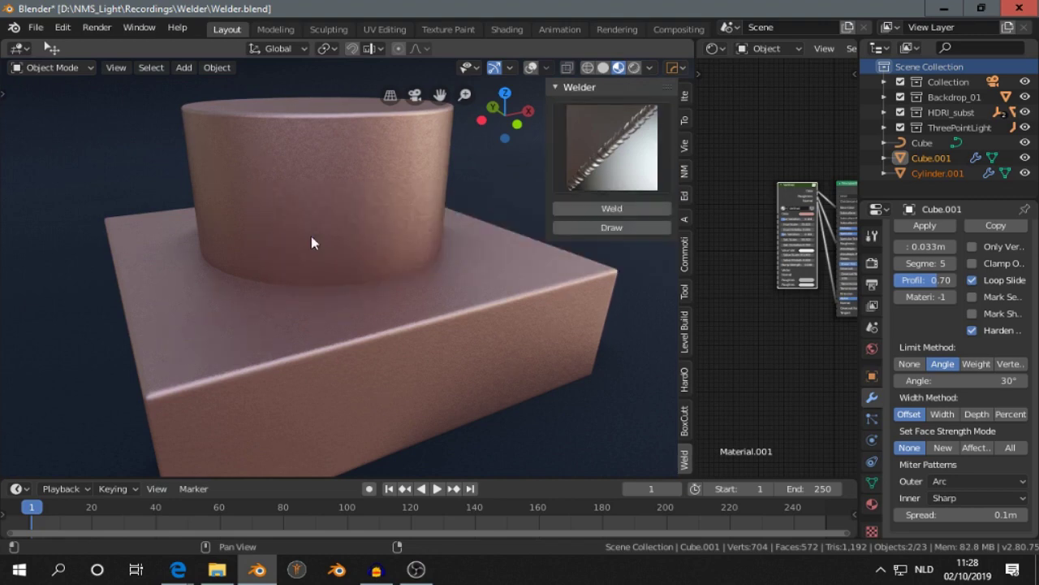
- Weld the cylinder to the box, sizing the bead around the cylinder's base to an array count of 27
left_click(634, 209)
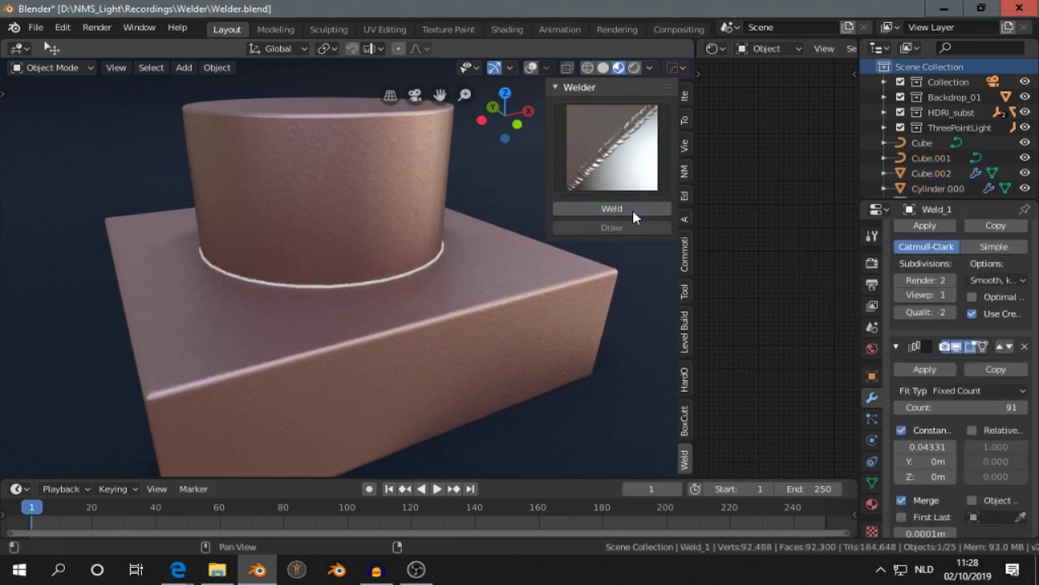
mouse_move(406, 268)
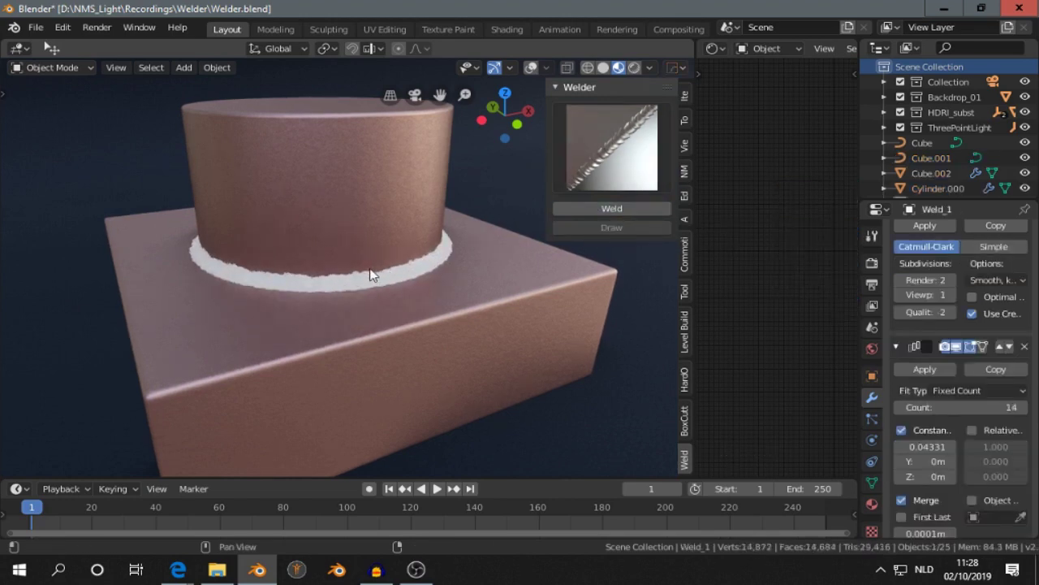
mouse_move(539, 293)
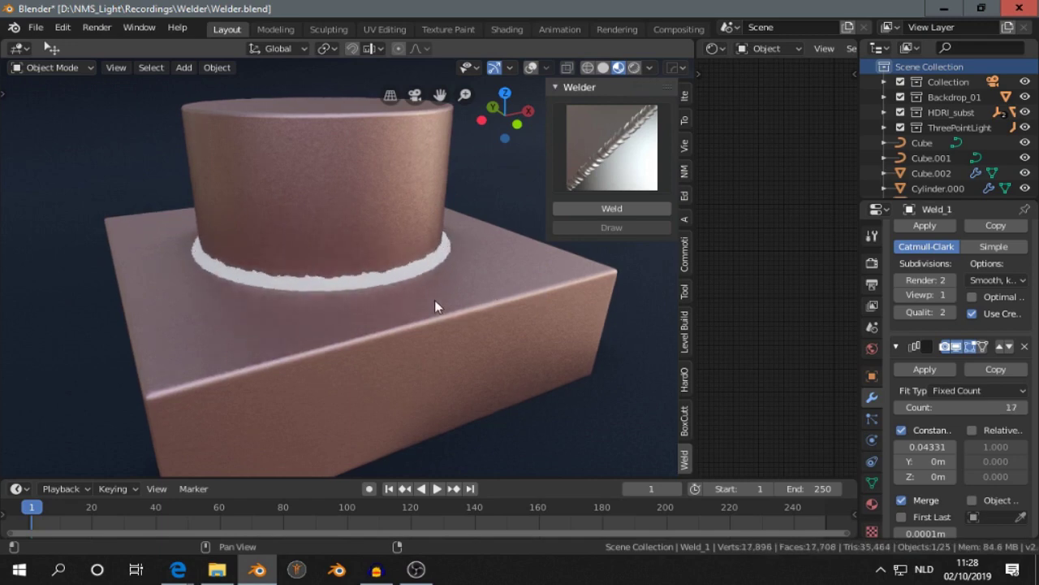
left_click(528, 302)
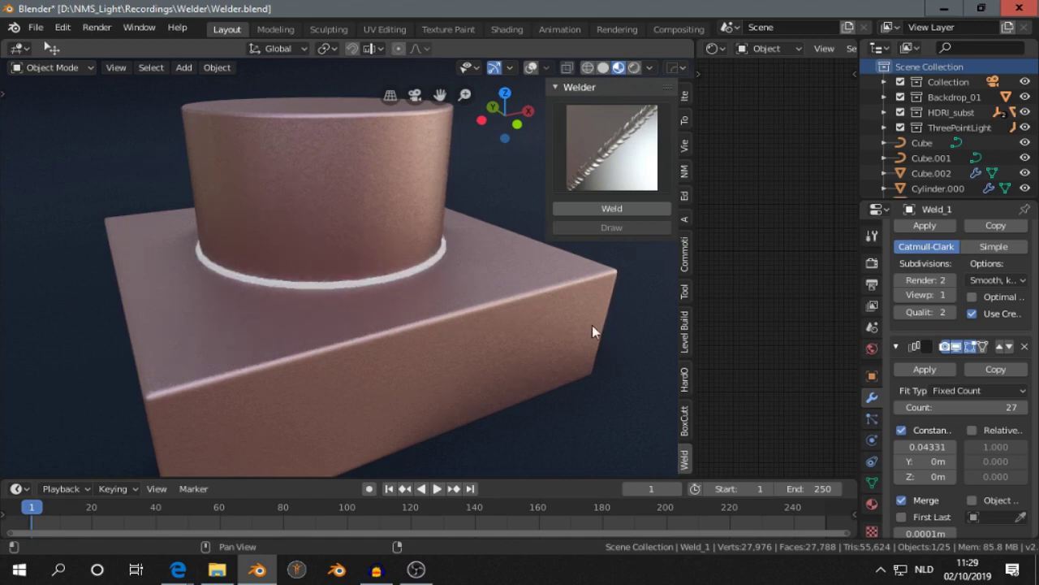
left_click(522, 335)
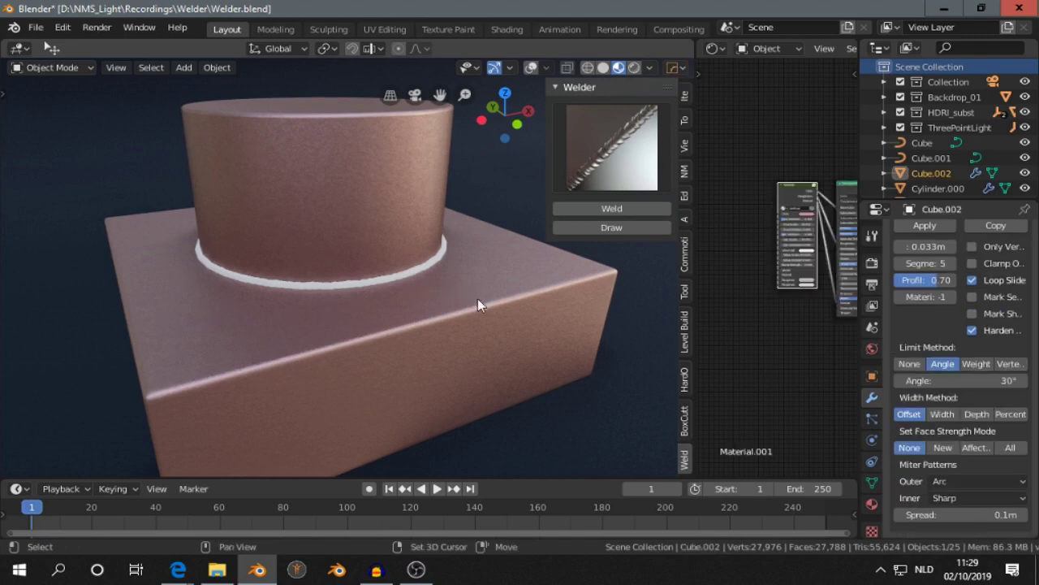
- Turn on the viewport overlays and link the box's material to the weld around the cylinder's base
left_click(531, 67)
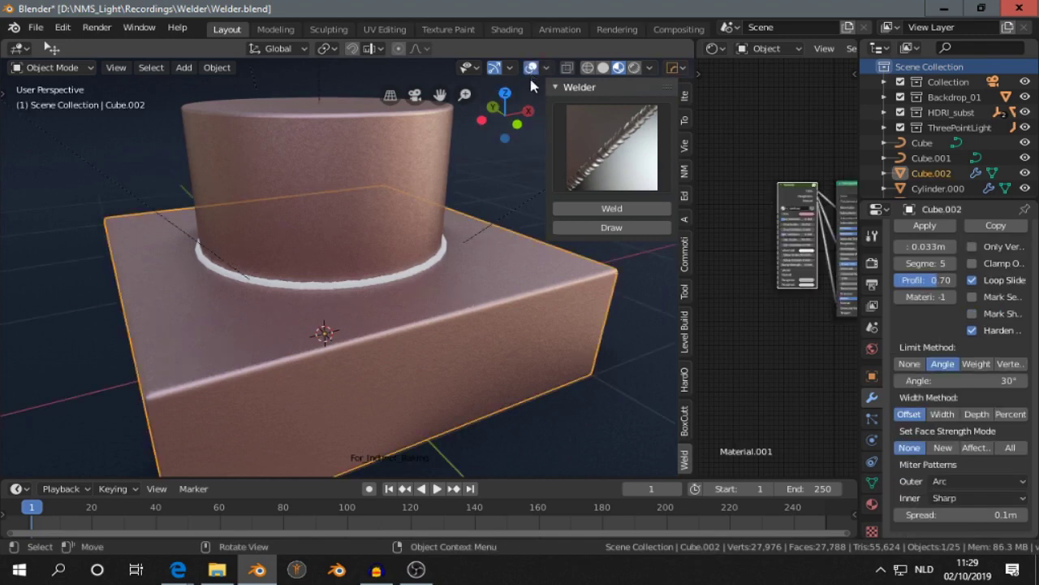
left_click(423, 272)
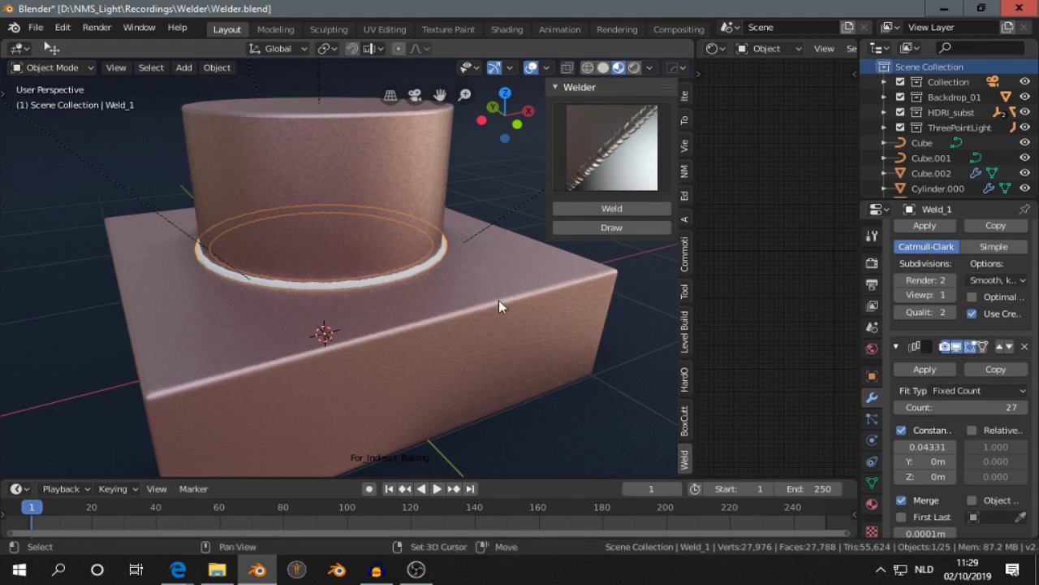
left_click(459, 286, "shift")
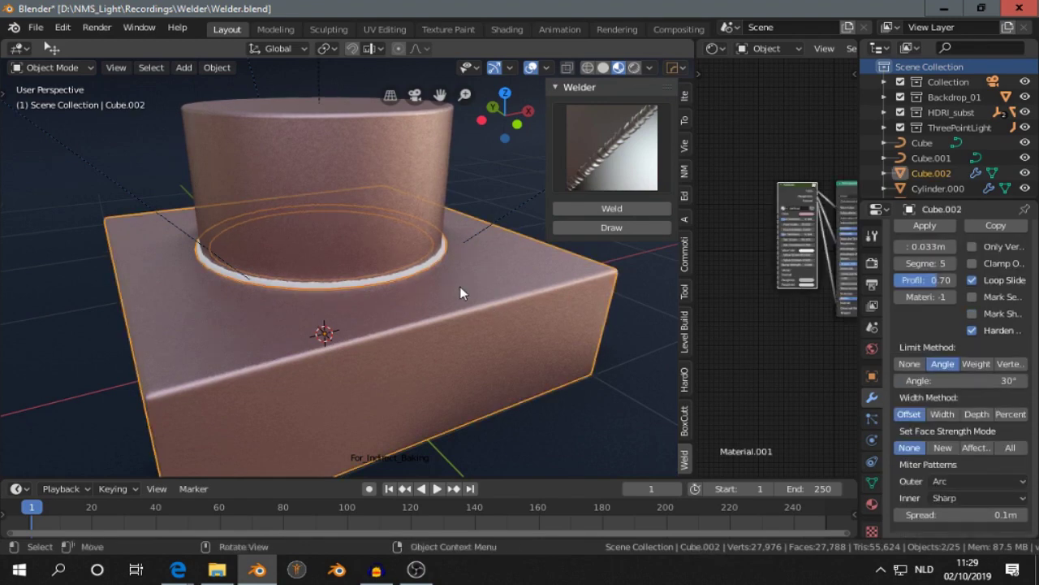
key("ctrl+l")
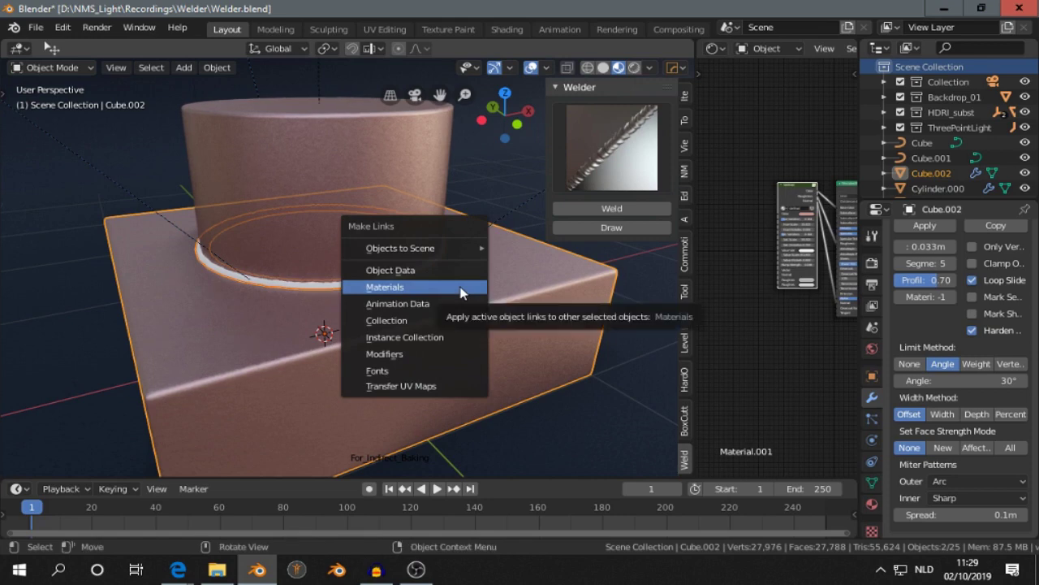
left_click(460, 287)
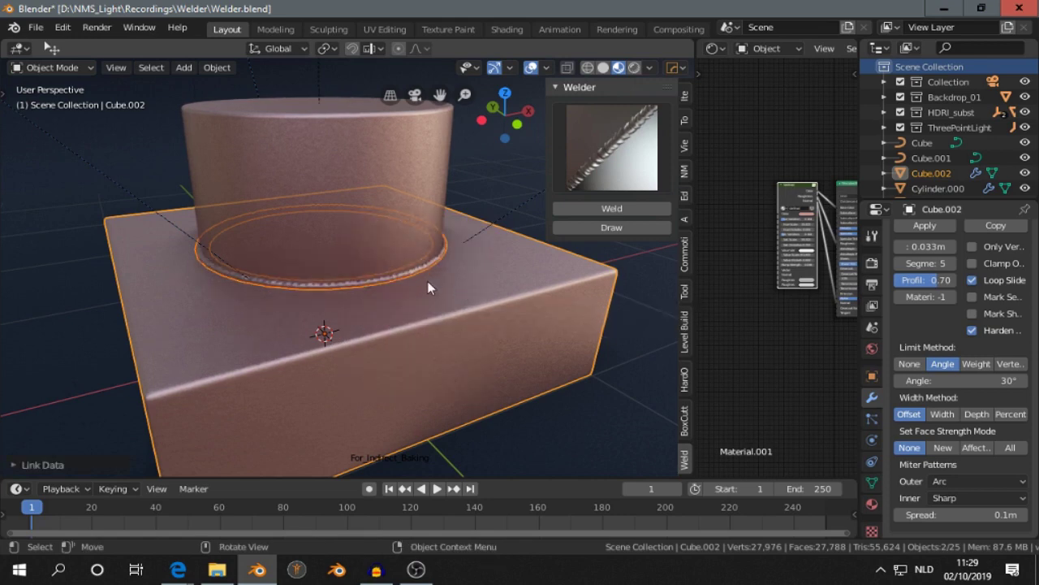
- Hide the viewport overlays and rotate the weld about -63° around its local X axis
left_click(404, 274)
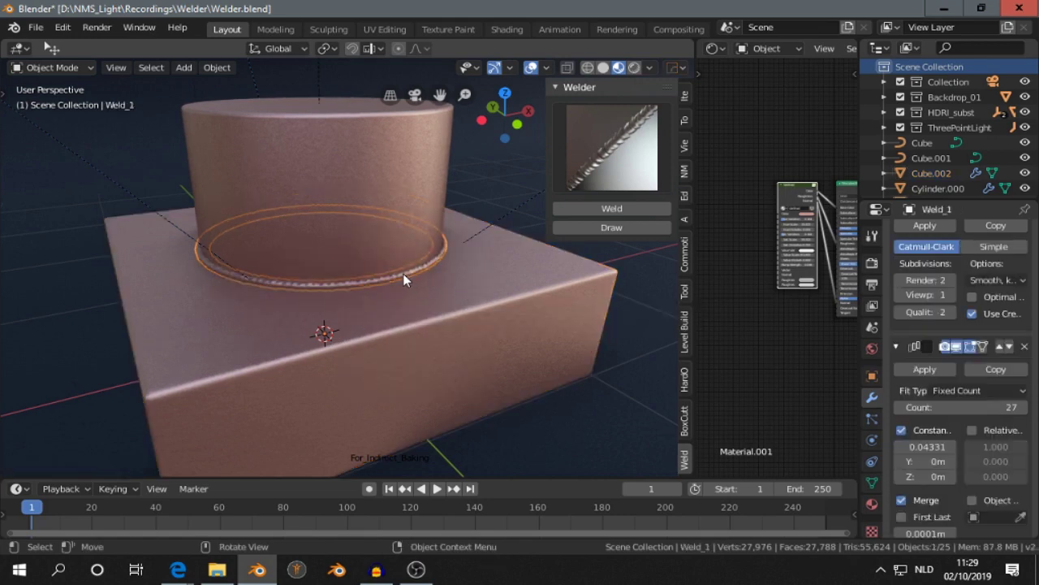
left_click(535, 69)
scroll(468, 252, "up", 2)
scroll(468, 251, "up", 1)
middle_click_drag(468, 251, 519, 259)
scroll(503, 274, "up", 2)
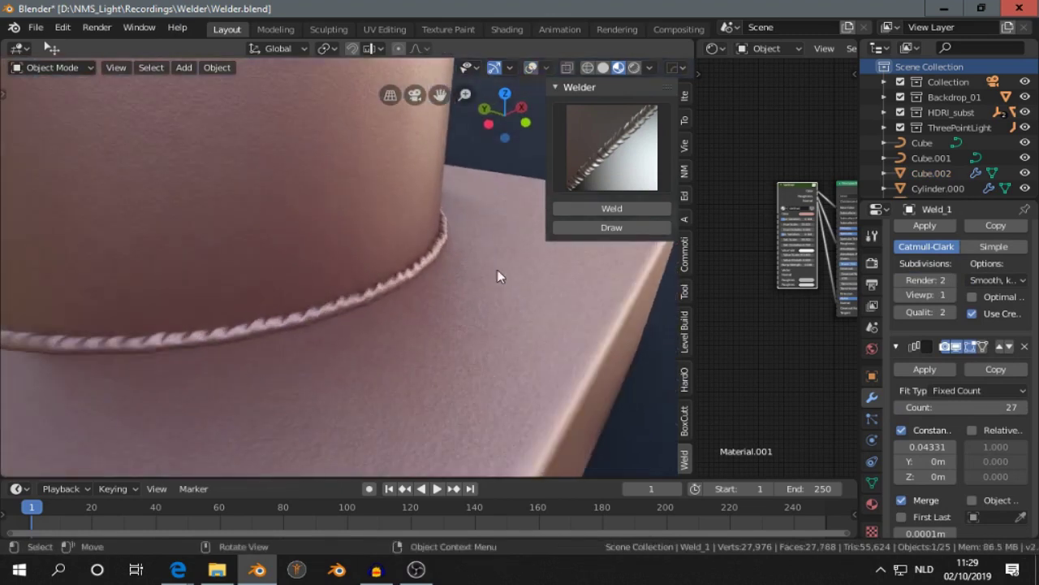
key("r")
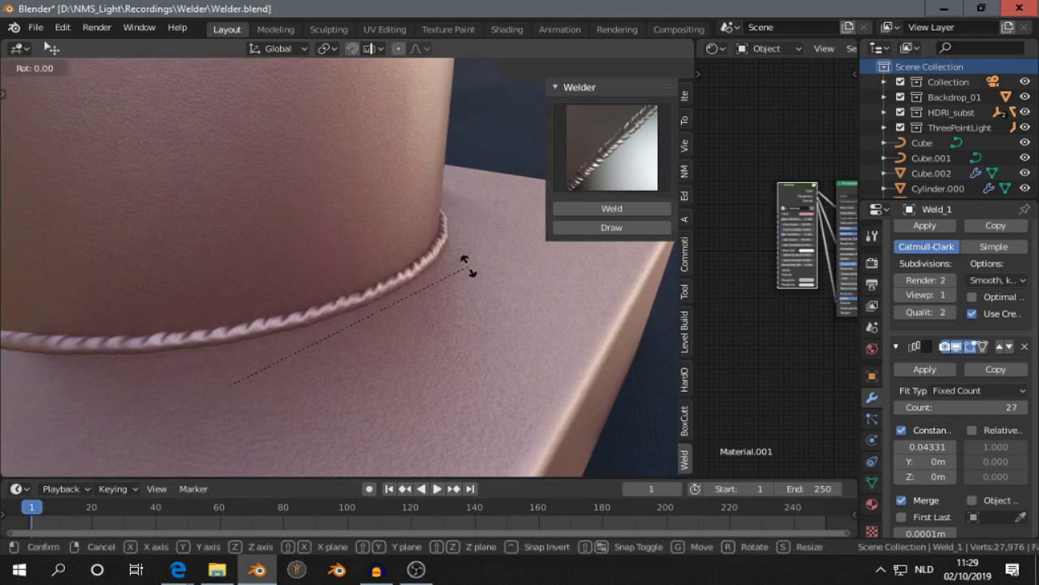
key("x")
key("x")
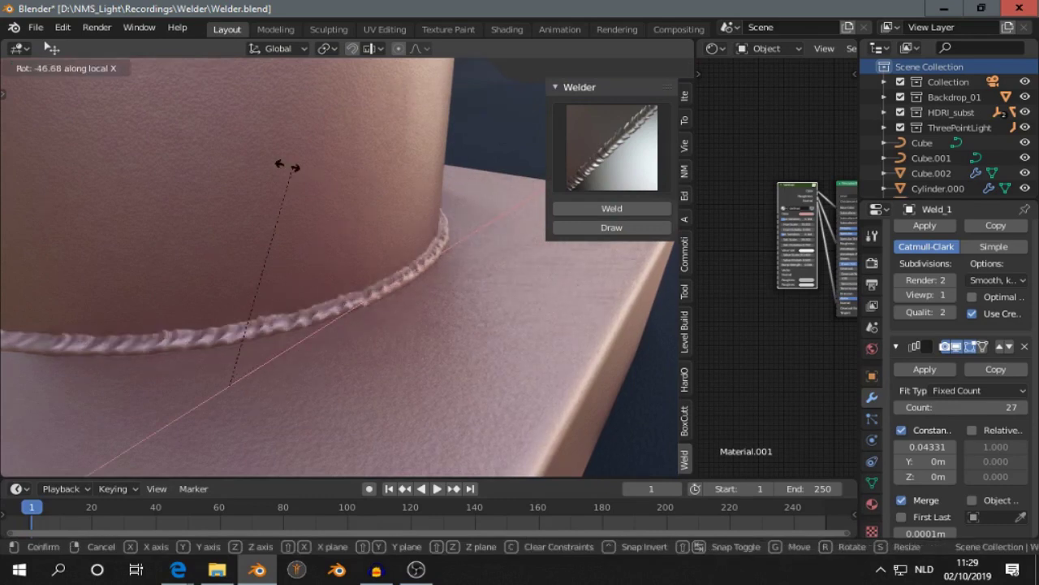
left_click(224, 163)
- Show the viewport overlays again and delete the weld around the cylinder's base
scroll(500, 282, "down", 4)
middle_click_drag(499, 282, 323, 300)
scroll(356, 301, "down", 3)
scroll(425, 298, "down", 2)
scroll(418, 295, "down", 2)
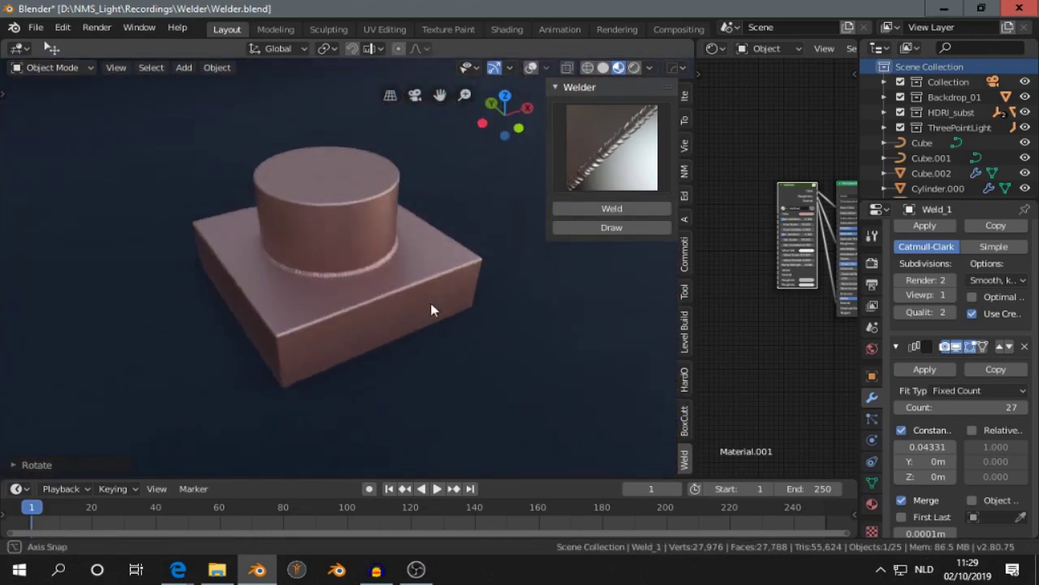
middle_click_drag(434, 308, 438, 252)
scroll(450, 287, "up", 3)
left_click(531, 67)
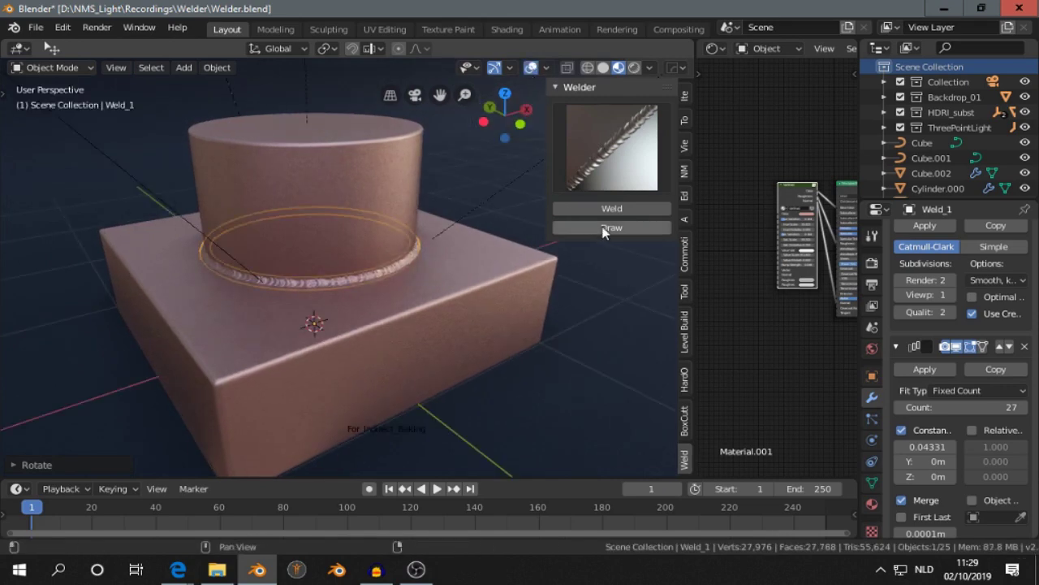
key("x")
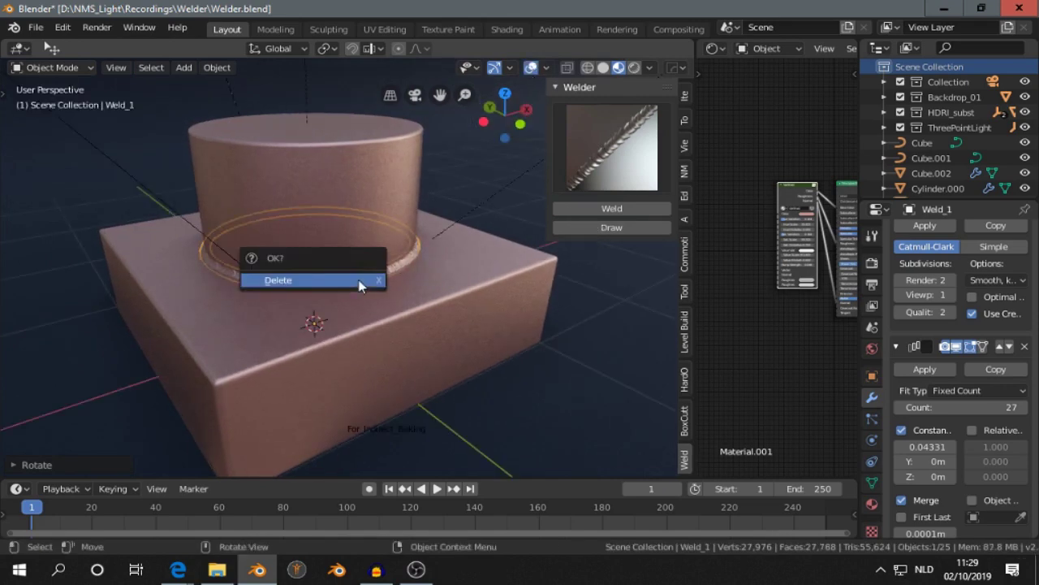
left_click(360, 281)
- With cylinder and box selected, use Welder's Draw to create a closed freehand weld loop across the cylinder's side and box top, array count 25
left_click(368, 205)
left_click(436, 292, "shift")
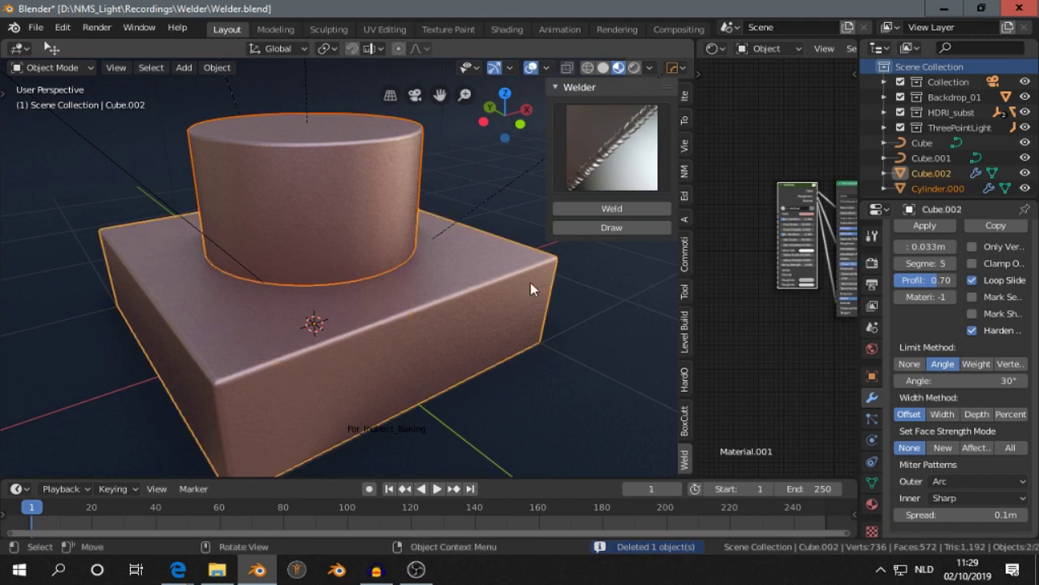
left_click(613, 228)
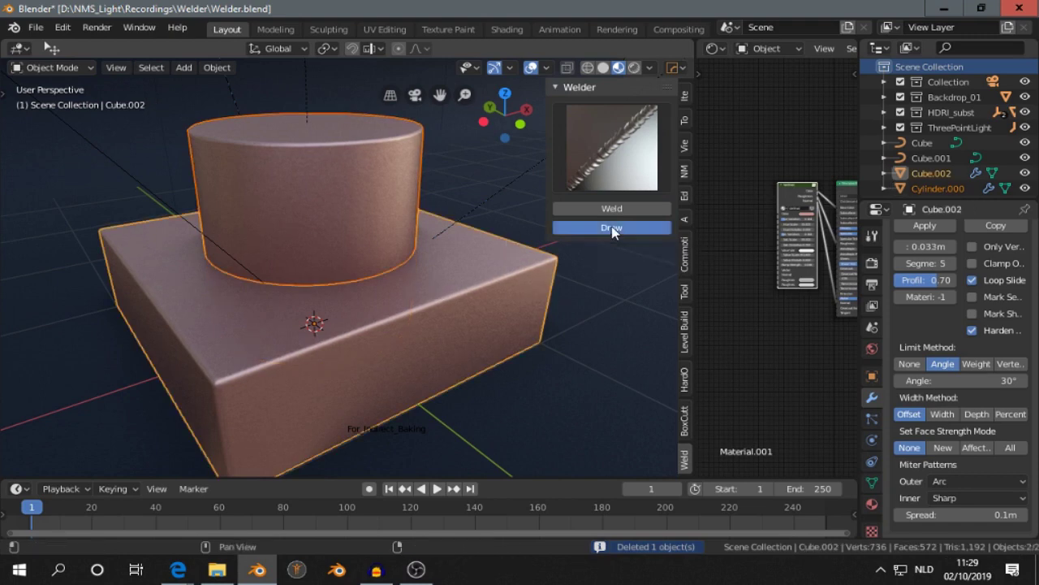
left_click_drag(379, 222, 396, 290)
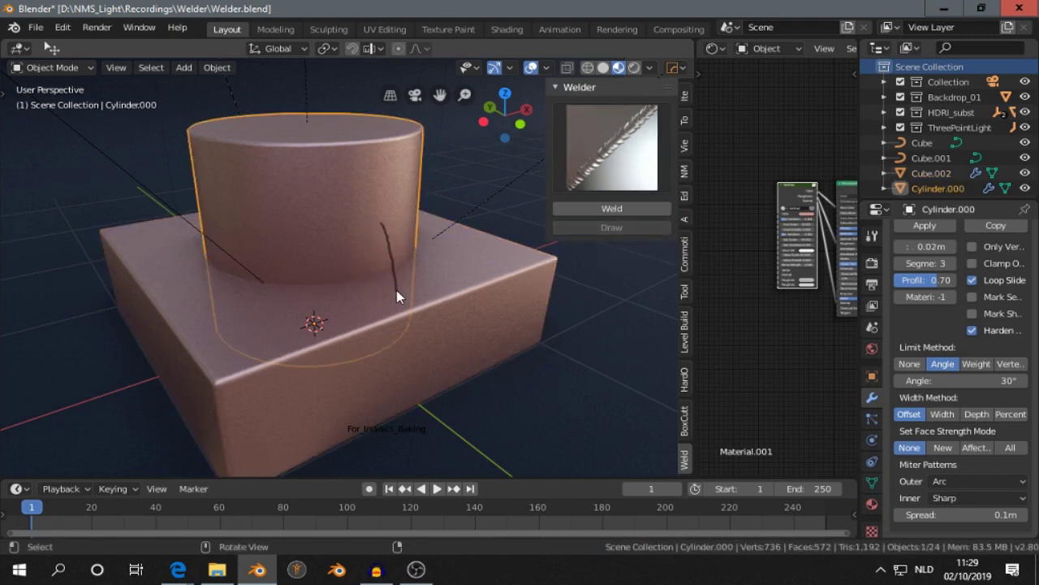
left_click_drag(298, 241, 352, 228)
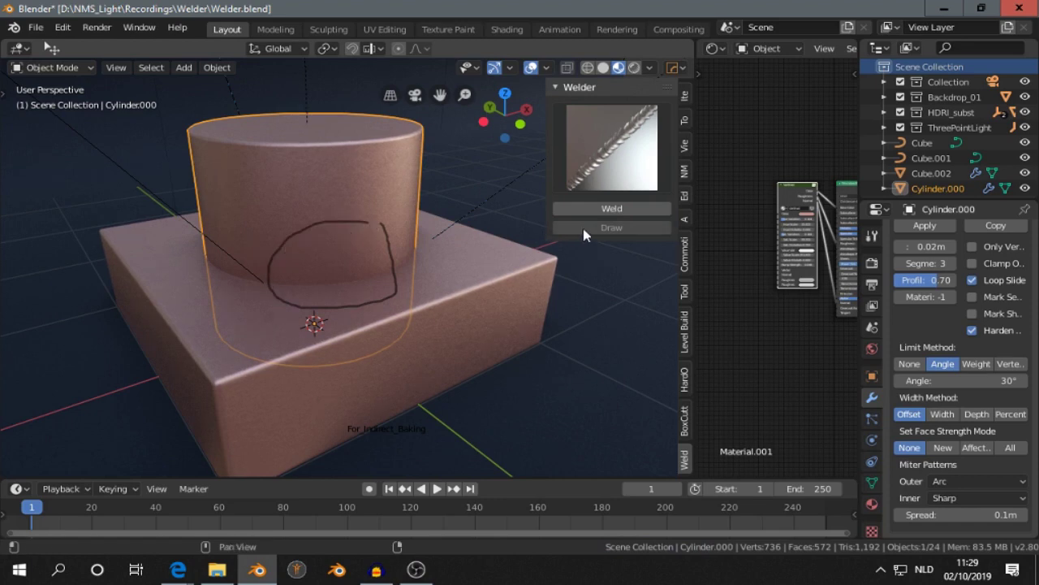
key("Return")
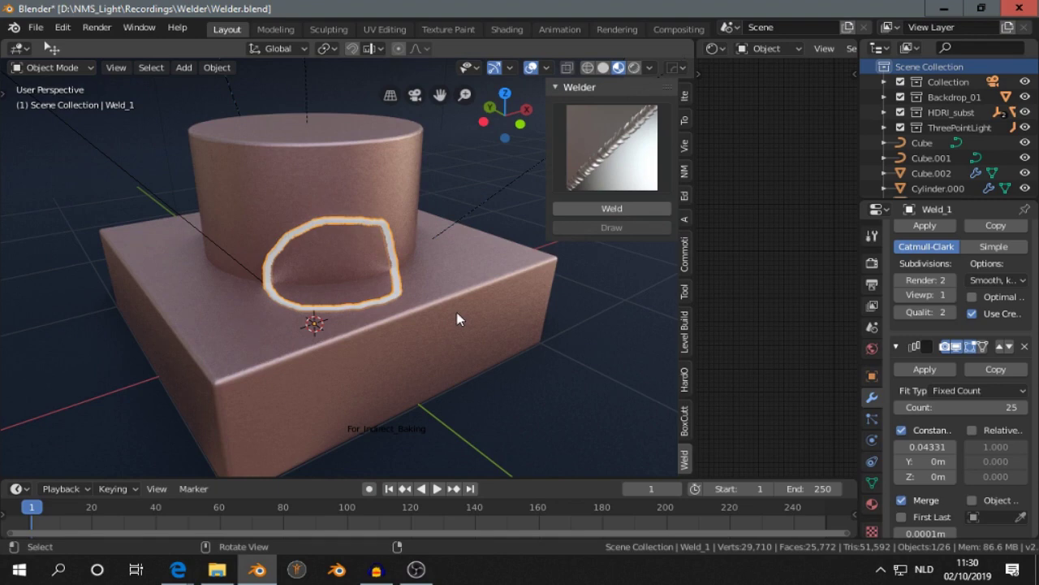
left_click(385, 324)
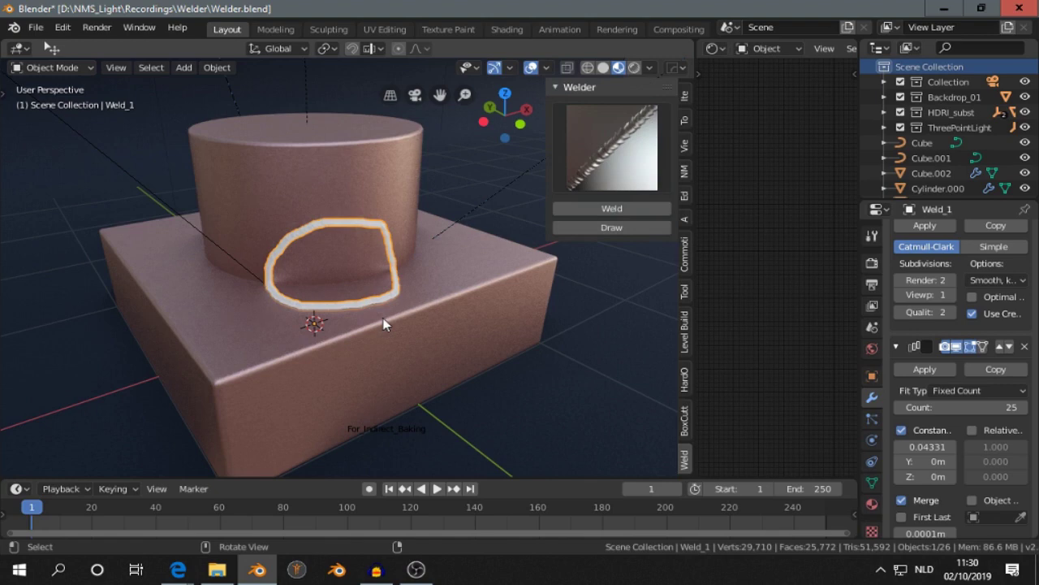
- Link the box's material to the freehand weld loop
left_click(409, 351)
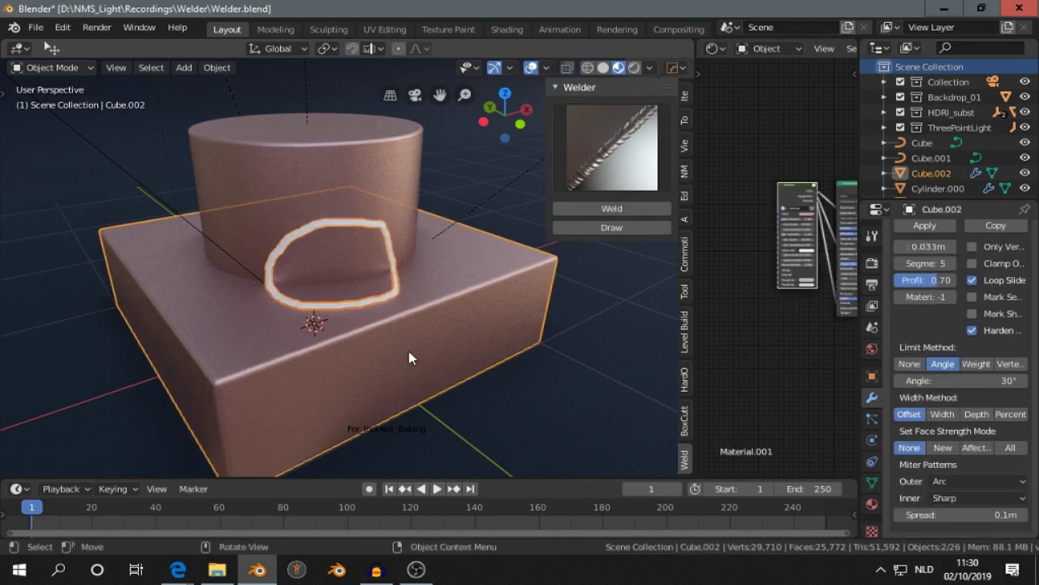
key("ctrl+l")
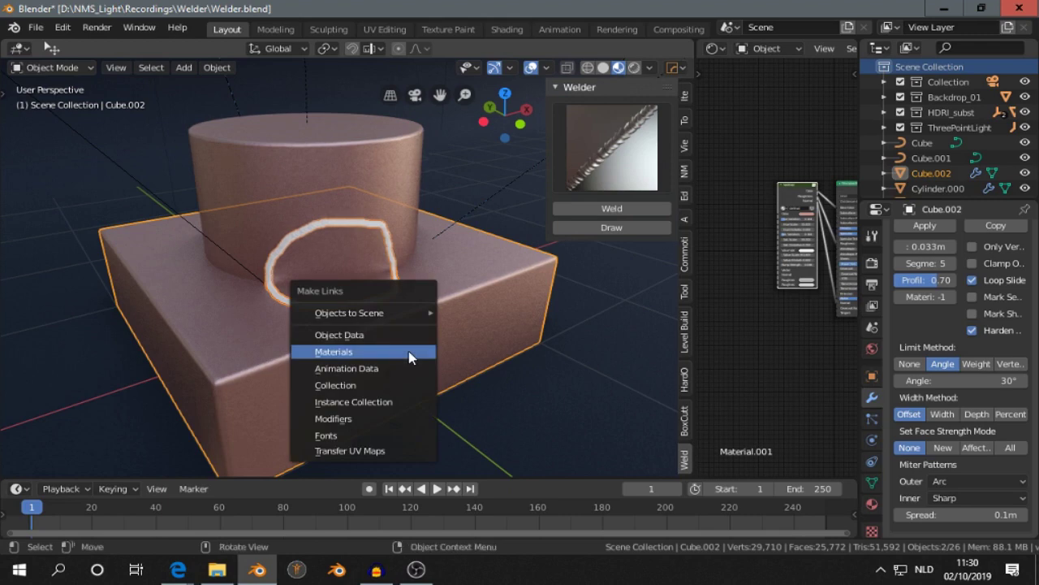
left_click(409, 351)
scroll(388, 341, "up", 4)
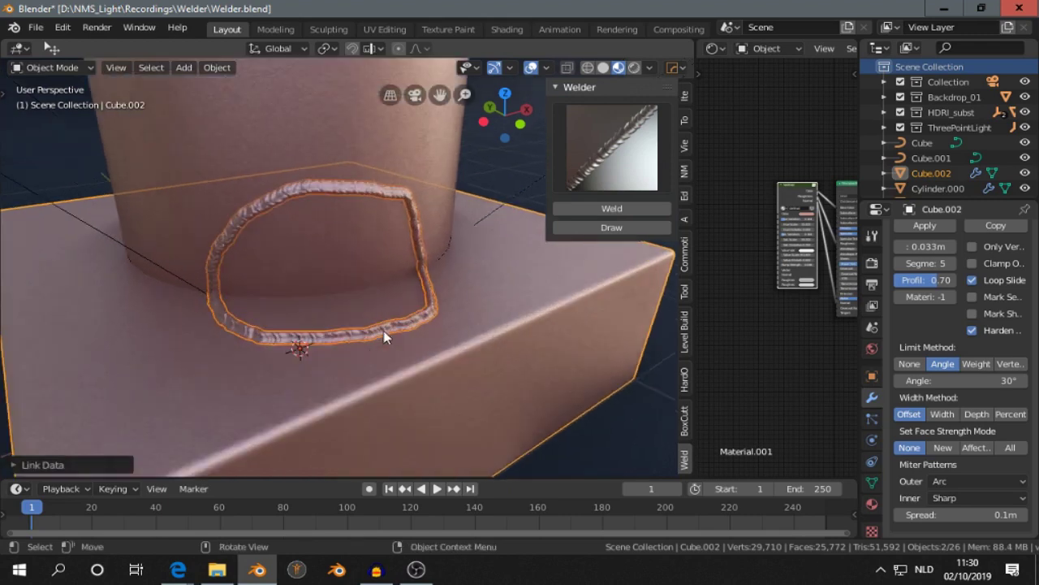
- Hide the viewport overlays, select the freehand weld loop and rotate it around its local X axis
left_click(532, 68)
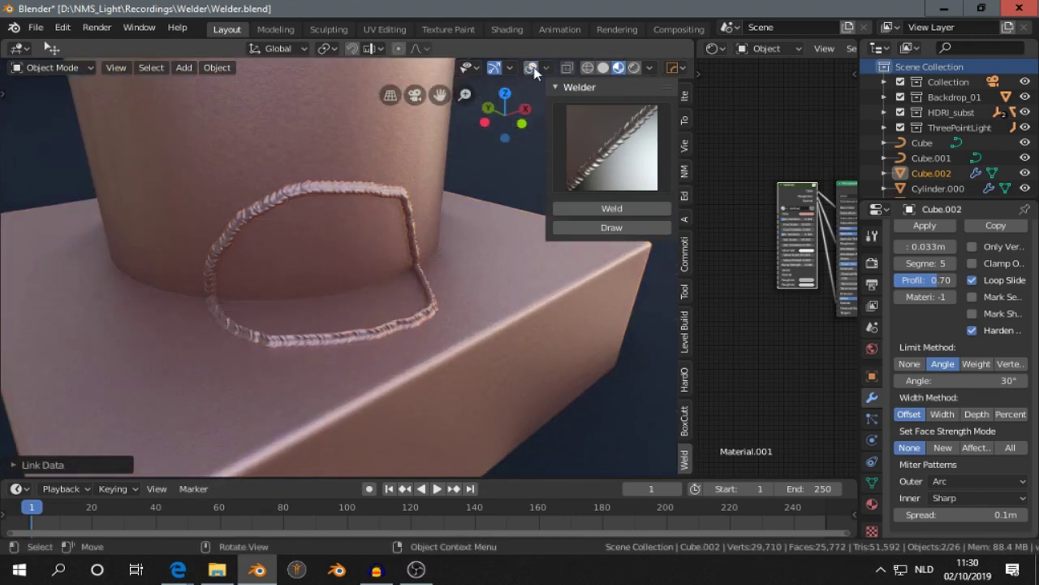
left_click(406, 322)
scroll(950, 146, "down", 2)
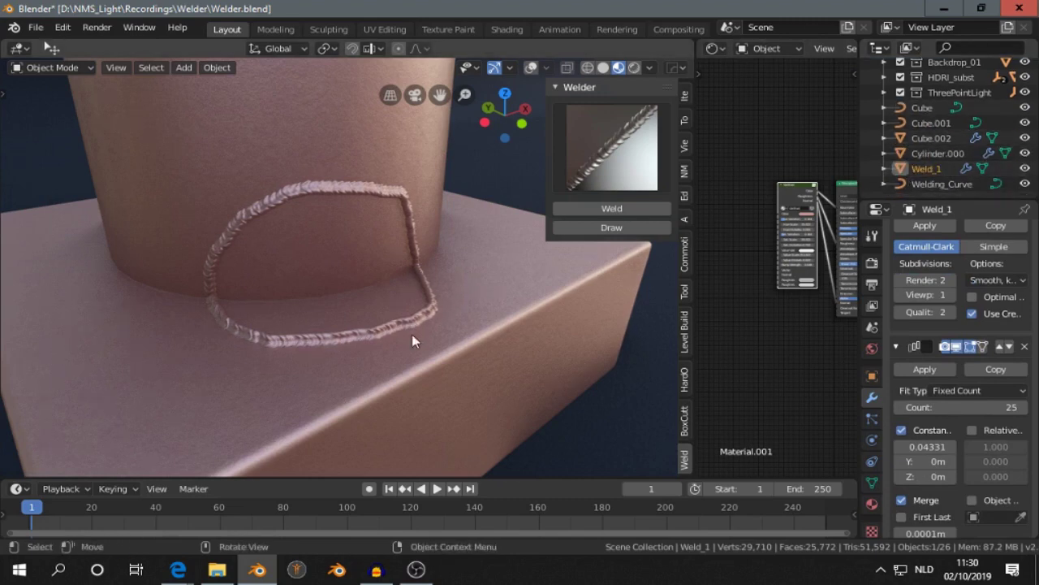
key("r")
key("x")
key("x")
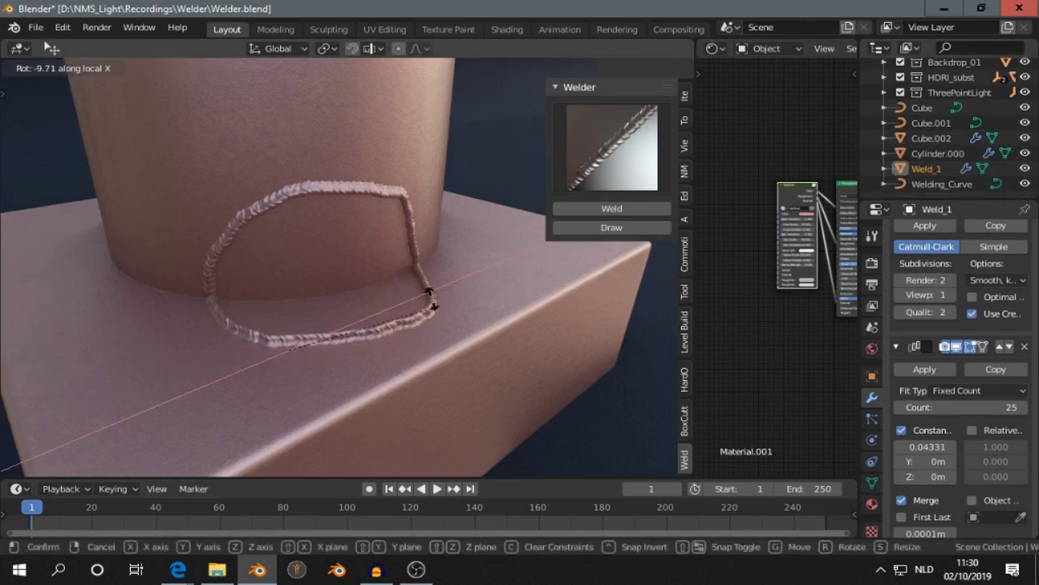
left_click(383, 401)
middle_click_drag(385, 404, 390, 358)
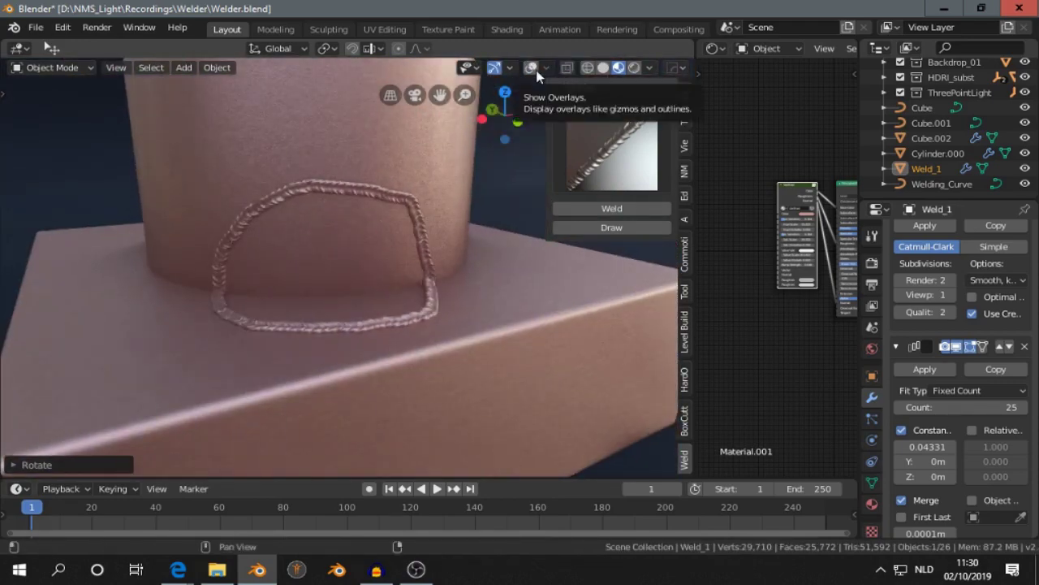
- Show the viewport overlays again and scale the freehand weld down to about 0.7 for a thinner bead
left_click(531, 68)
mouse_move(401, 362)
middle_mouse_down()
mouse_move(471, 366)
mouse_move(390, 345)
middle_mouse_up()
scroll(466, 366, "up", 3)
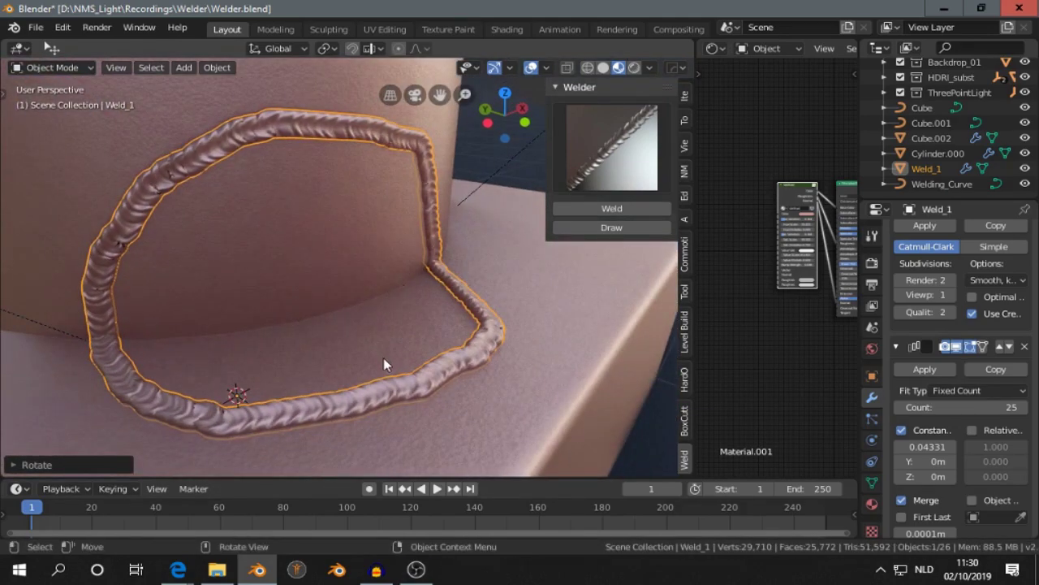
key("s")
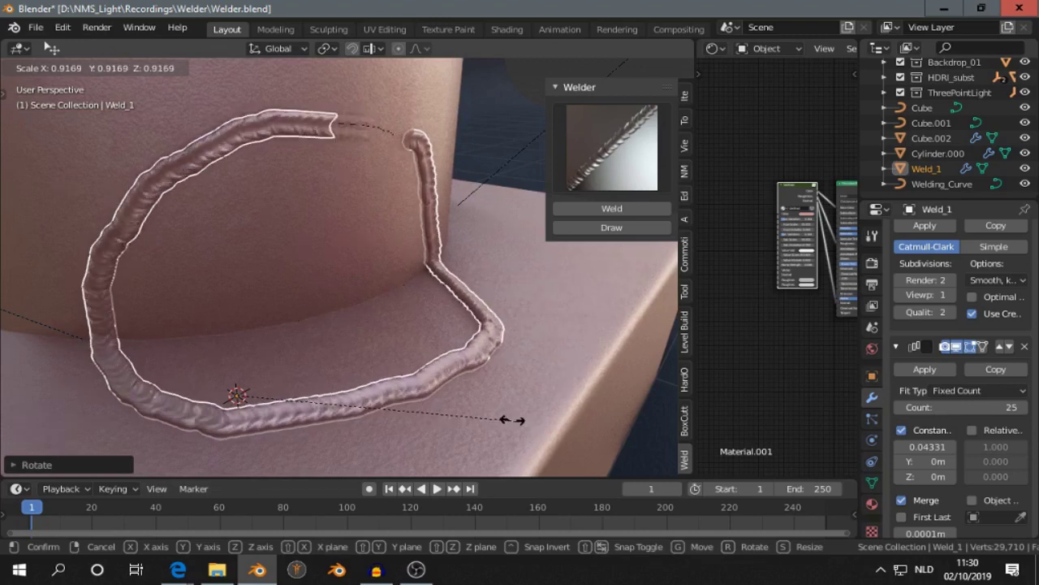
left_click(451, 394)
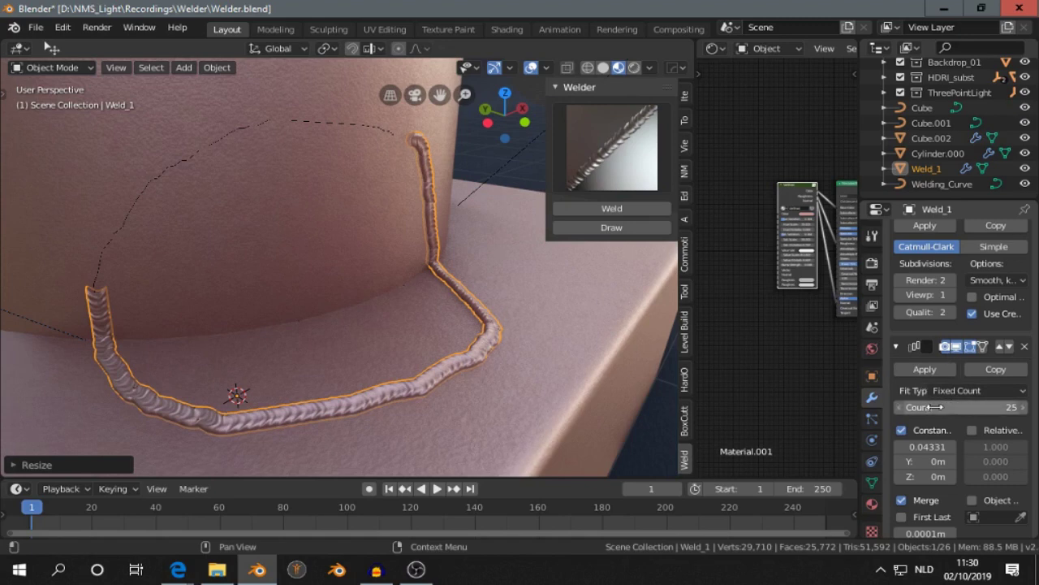
- Set the weld's array count to 40 to close the loop, and hide the viewport overlays
left_click_drag(934, 407, 961, 407)
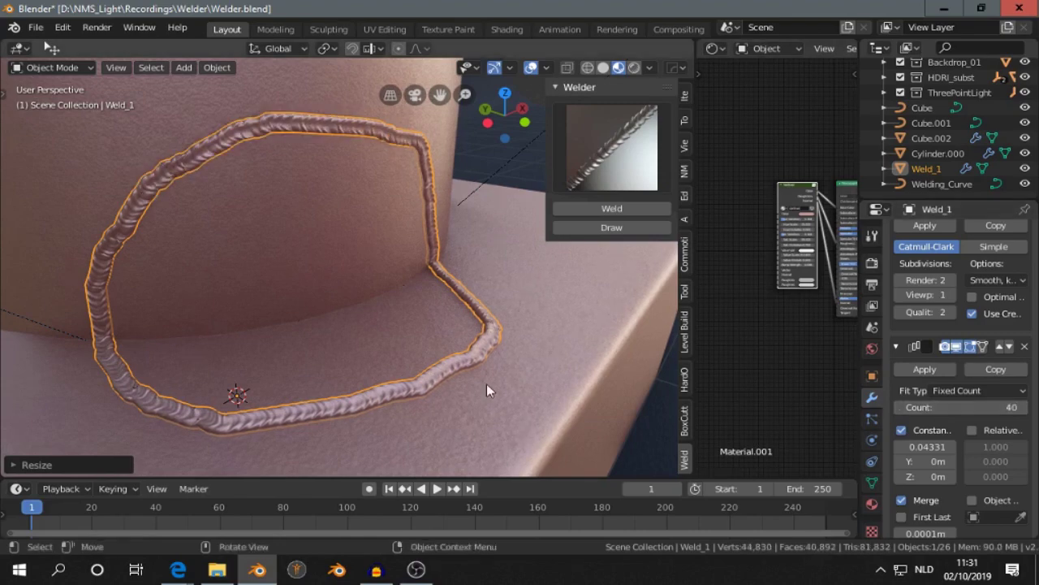
middle_click_drag(486, 383, 340, 371)
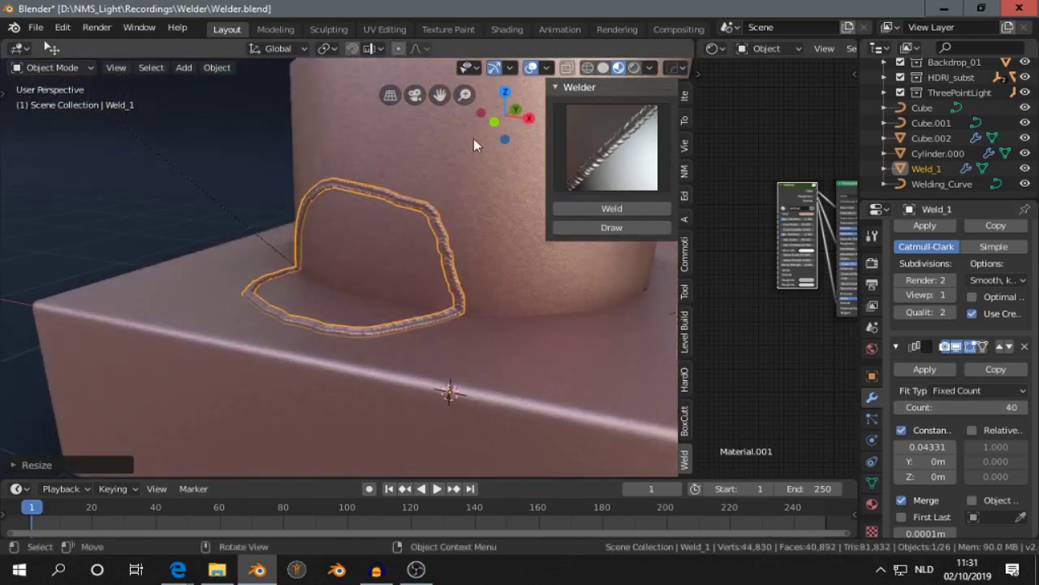
left_click(531, 68)
middle_click_drag(409, 268, 361, 309)
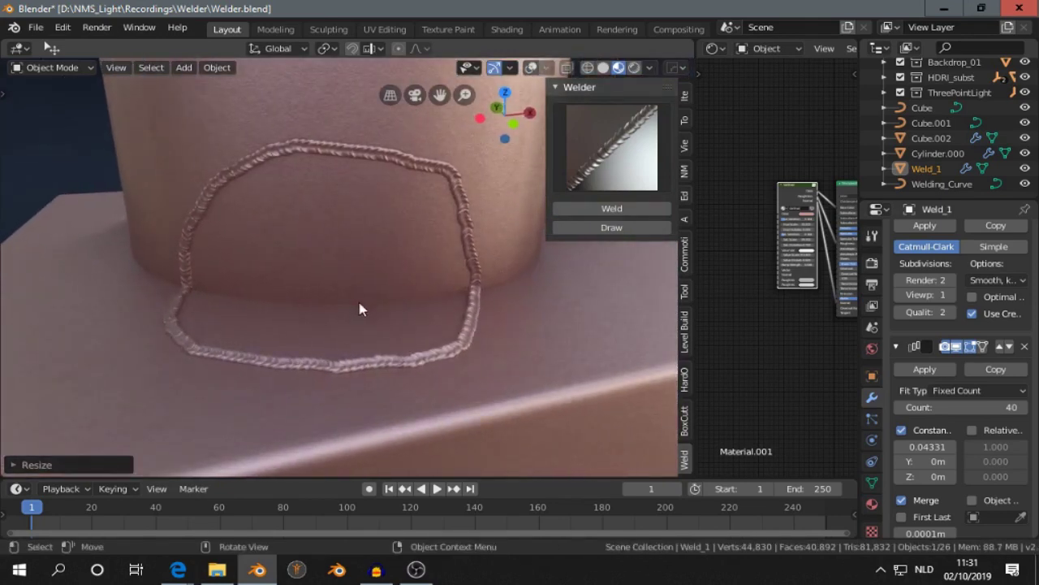
- Switch to the InPrivate Edge window and review the Welder product page on Gumroad, from its preview images to the purchase section
left_click(179, 572)
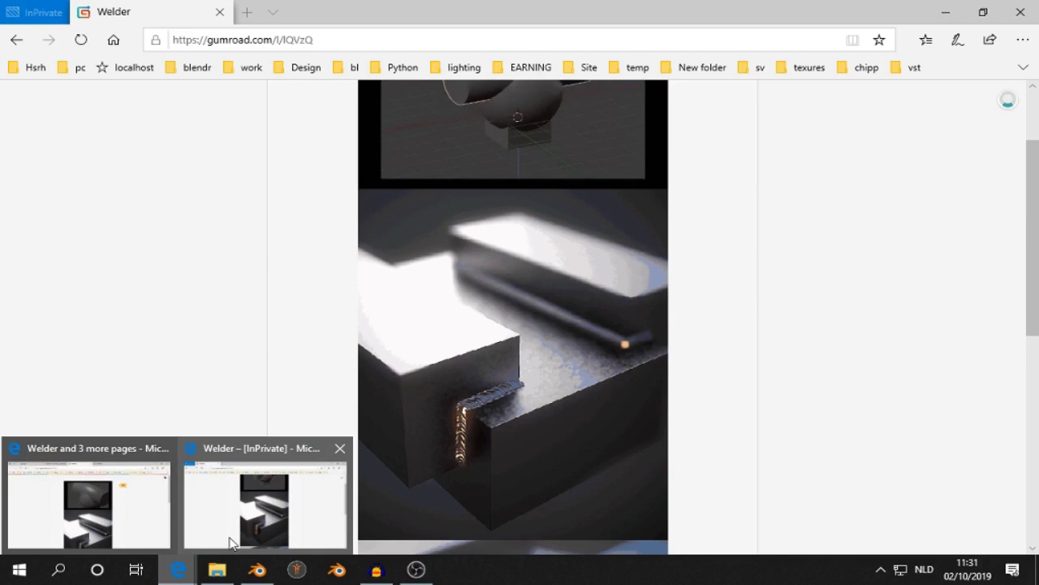
left_click(232, 540)
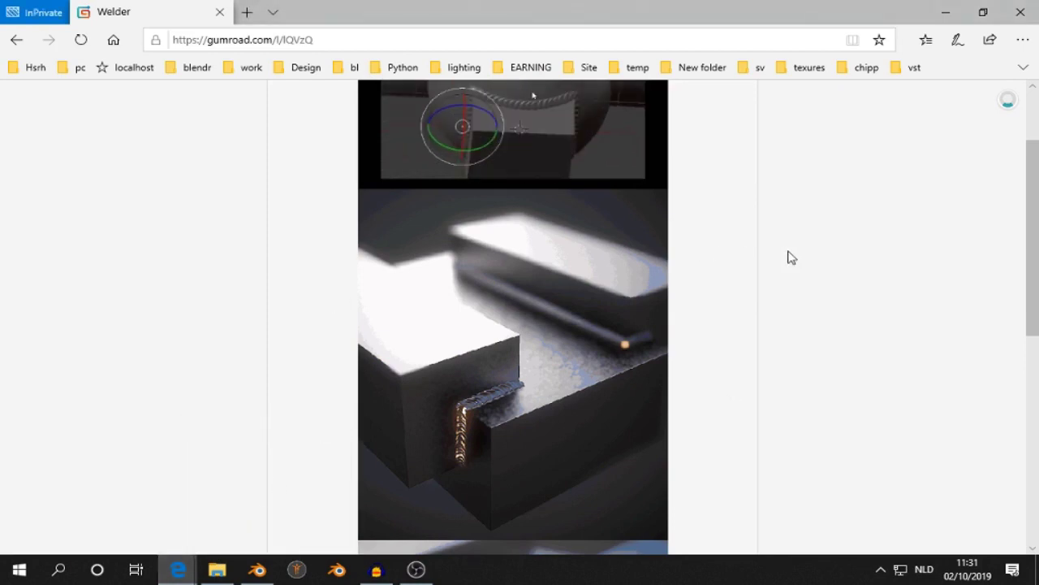
scroll(792, 255, "up", 2)
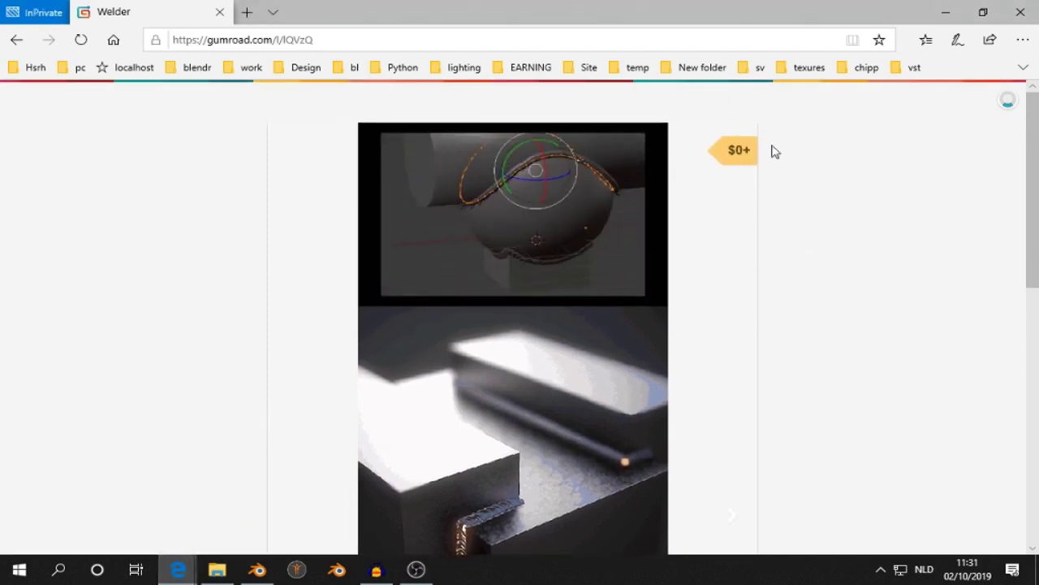
scroll(773, 151, "down", 5)
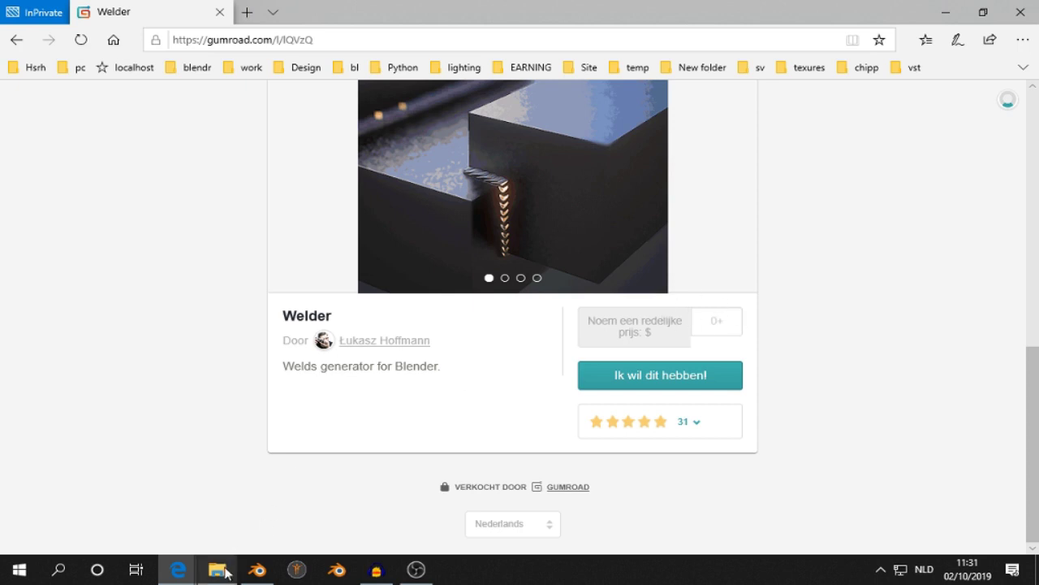
- Switch to the regular Edge window and view the Welder thread on Blender Artists
mouse_move(181, 575)
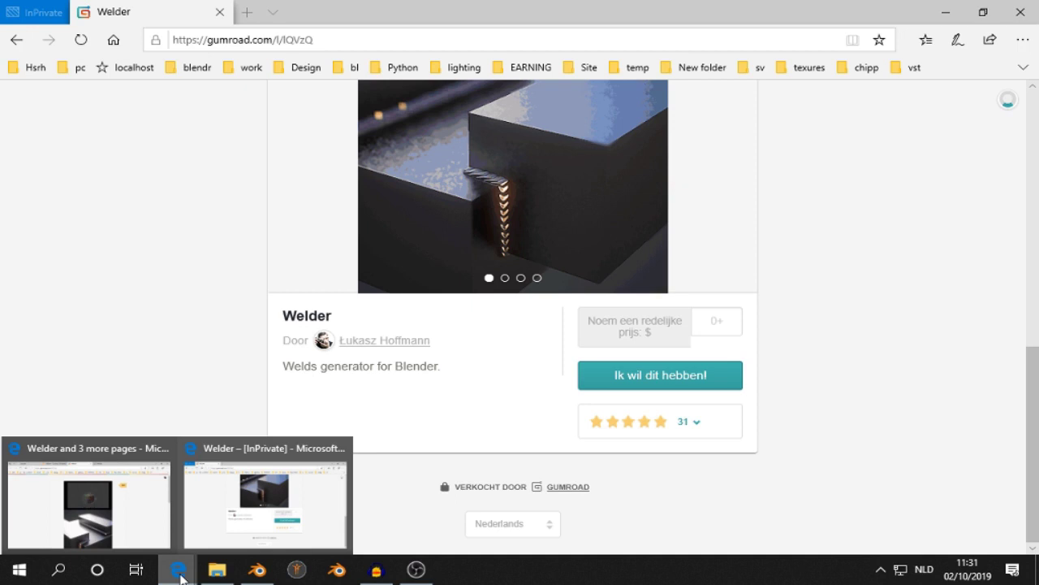
left_click(87, 504)
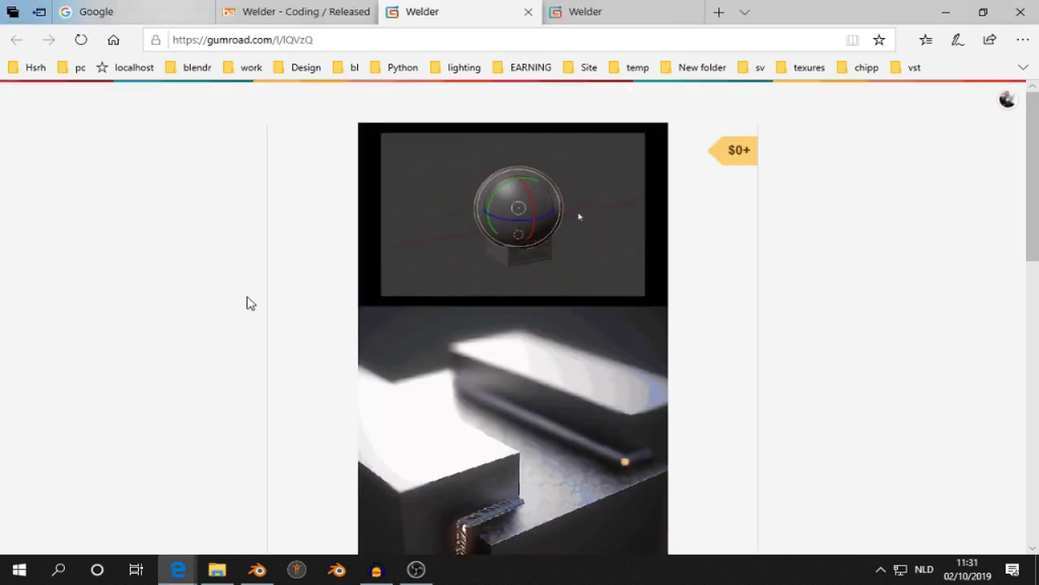
left_click(315, 8)
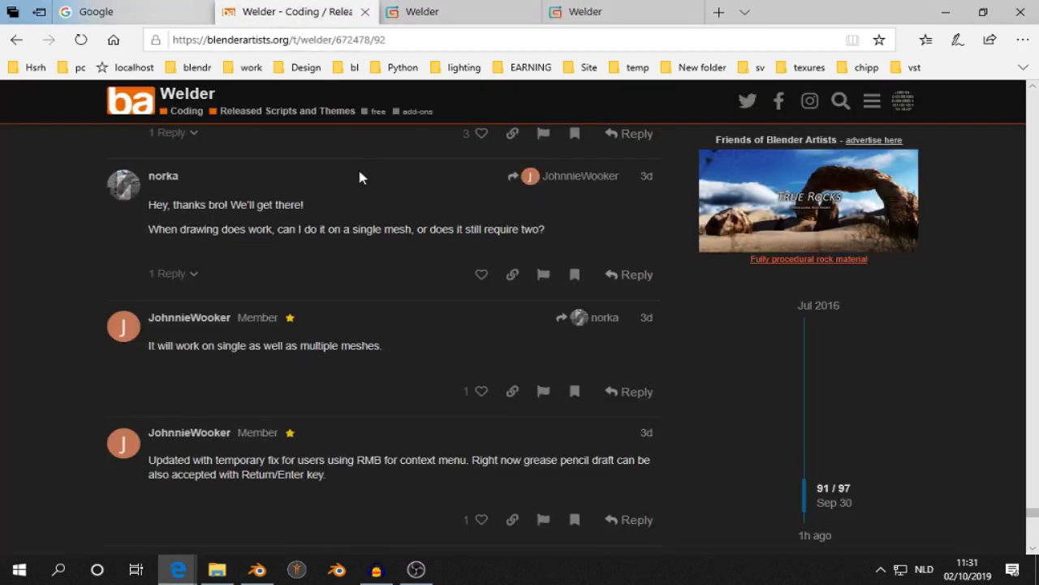
scroll(333, 180, "up", 2)
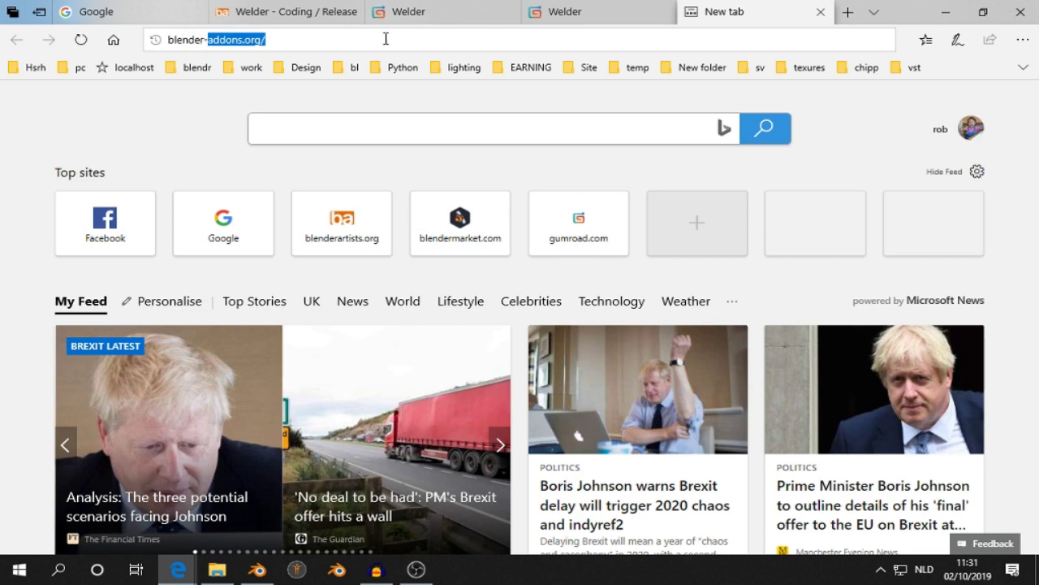
- Load blender-addons.org in a new browser tab and browse its home page down to the Commotion Addon post
key("Return")
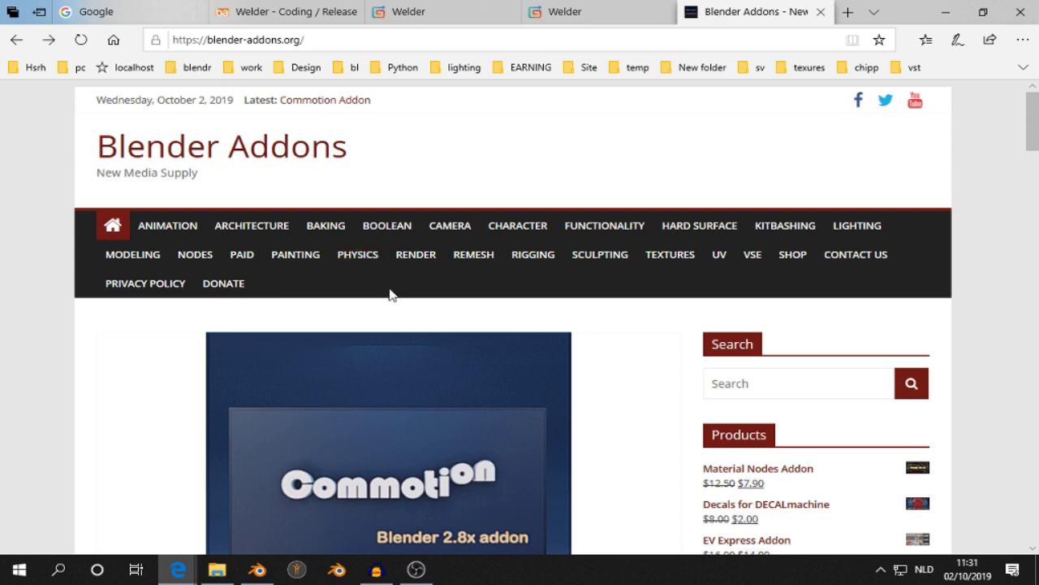
scroll(645, 457, "down", 3)
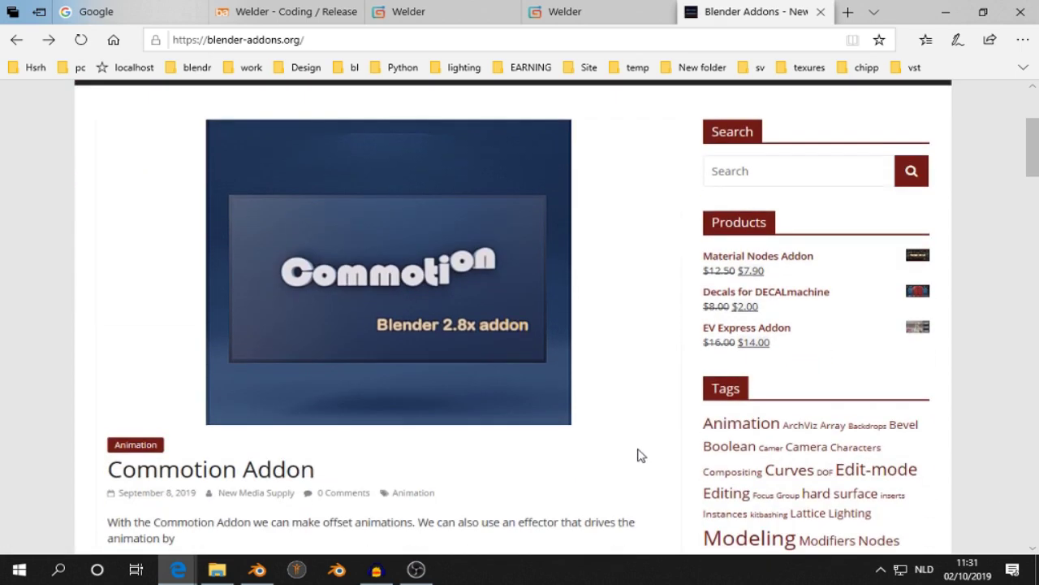